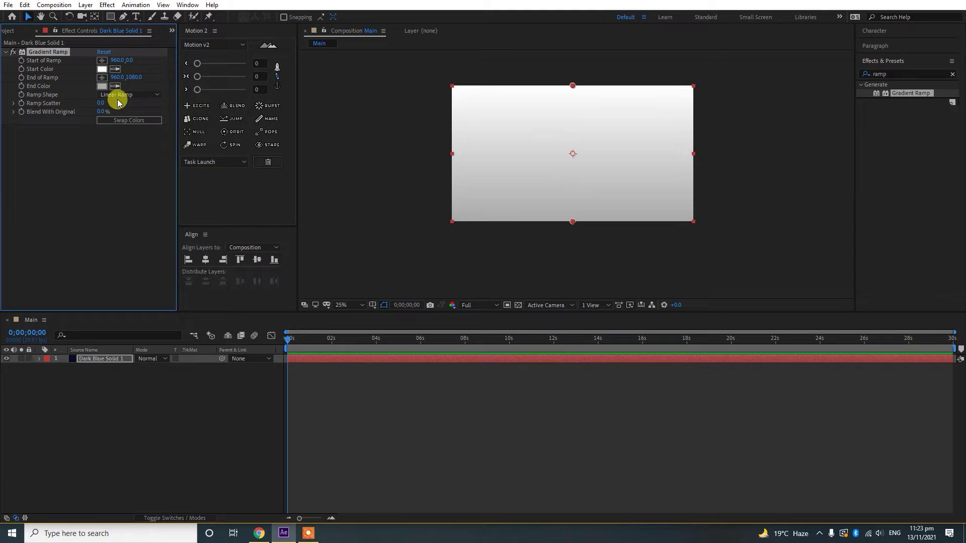
Change the background gradient to a Radial Ramp with a darker grey end color and its end point at about 2064, 1280
click(119, 119)
drag(572, 222, 672, 236)
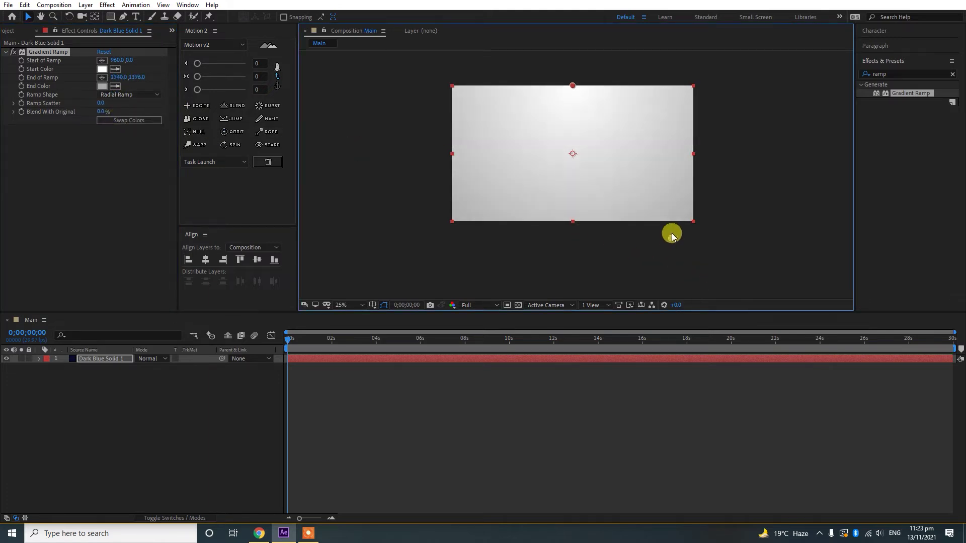
click(103, 86)
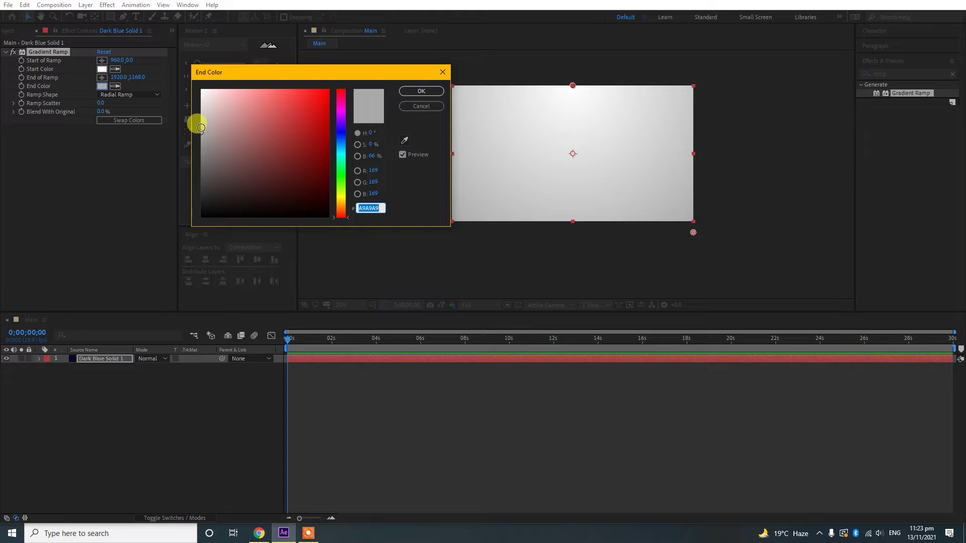
drag(199, 130, 192, 157)
click(439, 90)
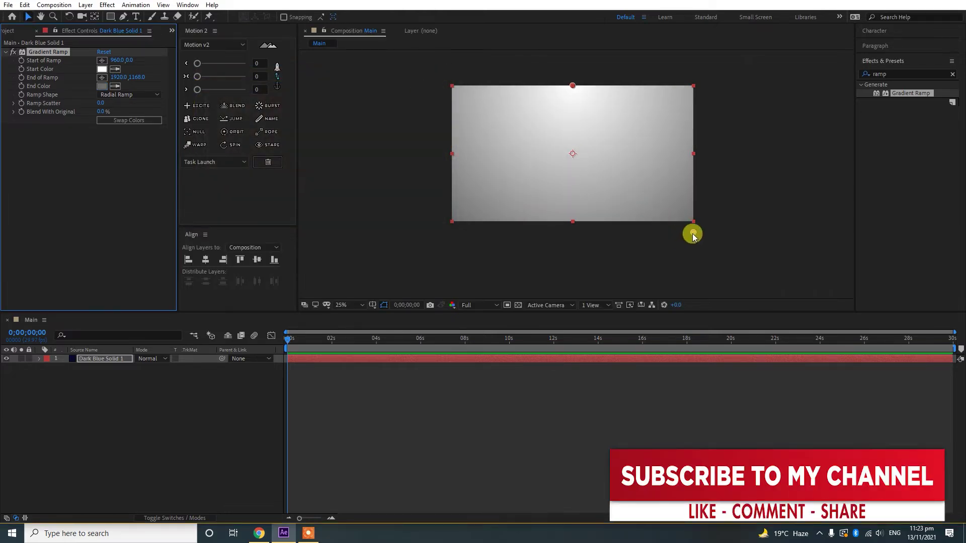
drag(693, 233, 711, 247)
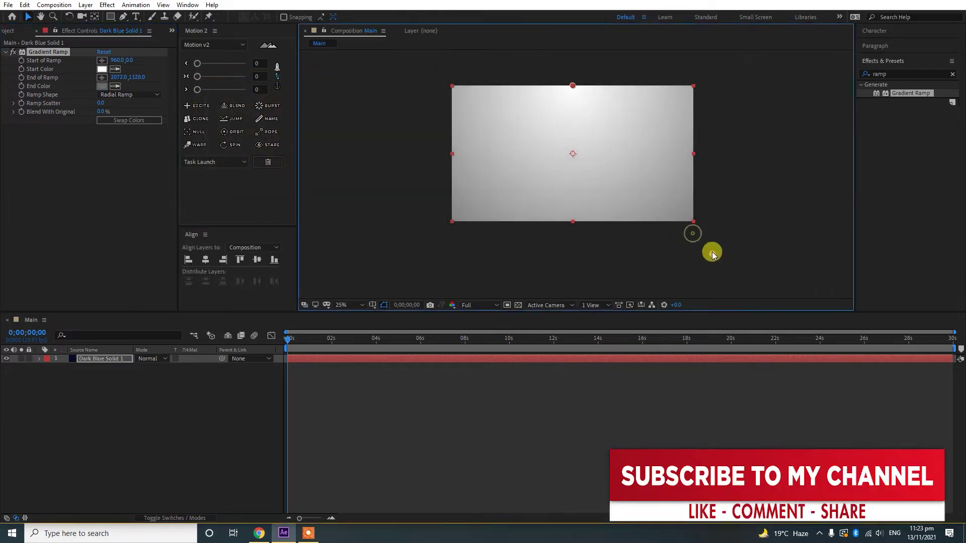
Import the transparent Logo Photography-01 PNG and place it in the Main composition above the background solid
click(339, 304)
click(573, 137)
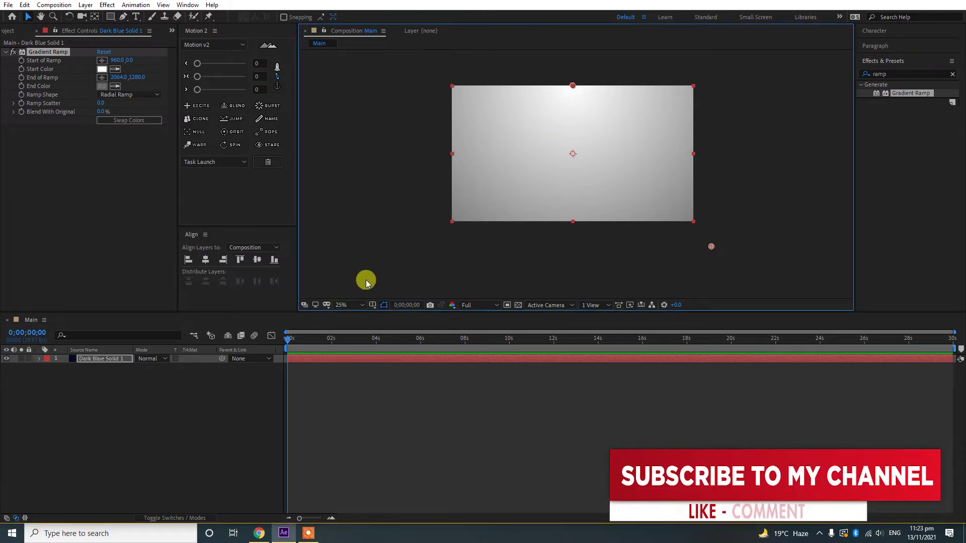
click(341, 305)
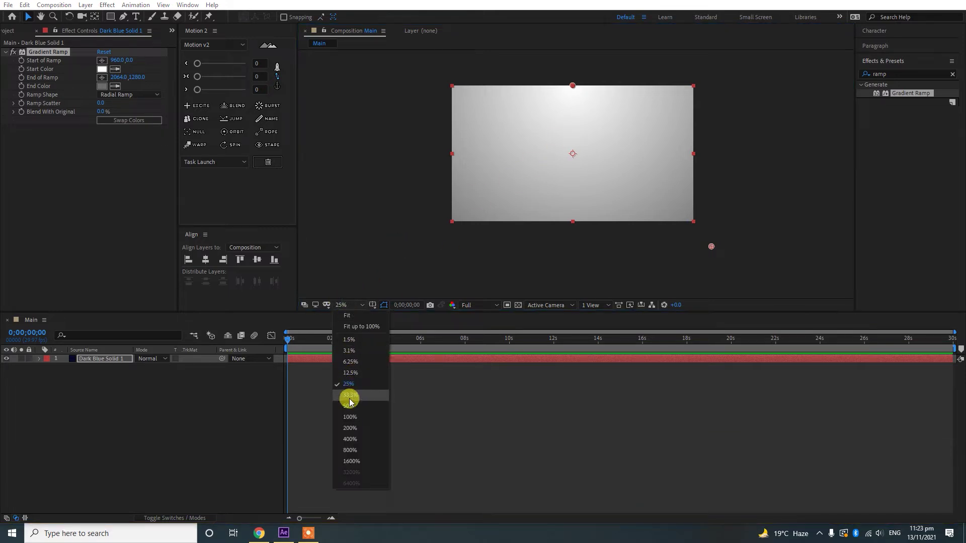
click(349, 395)
click(423, 386)
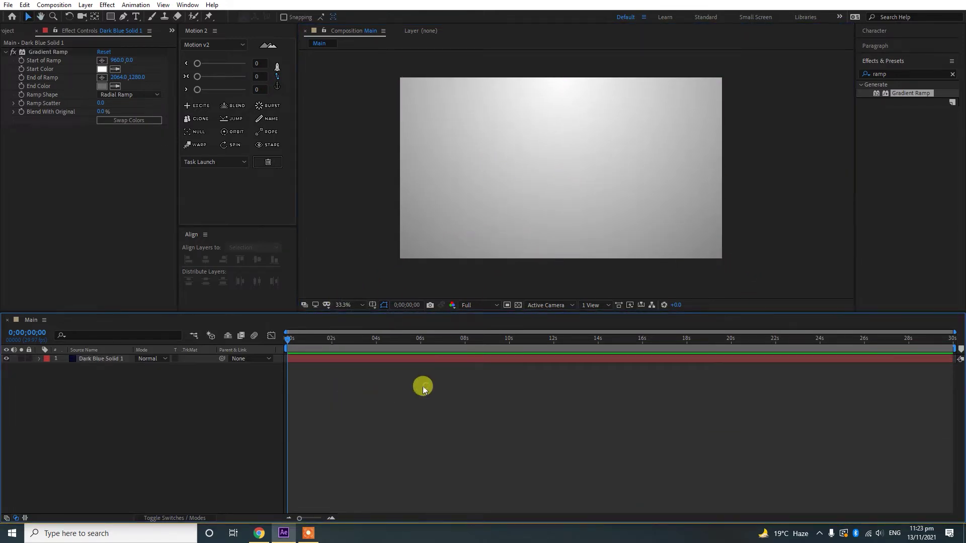
click(9, 31)
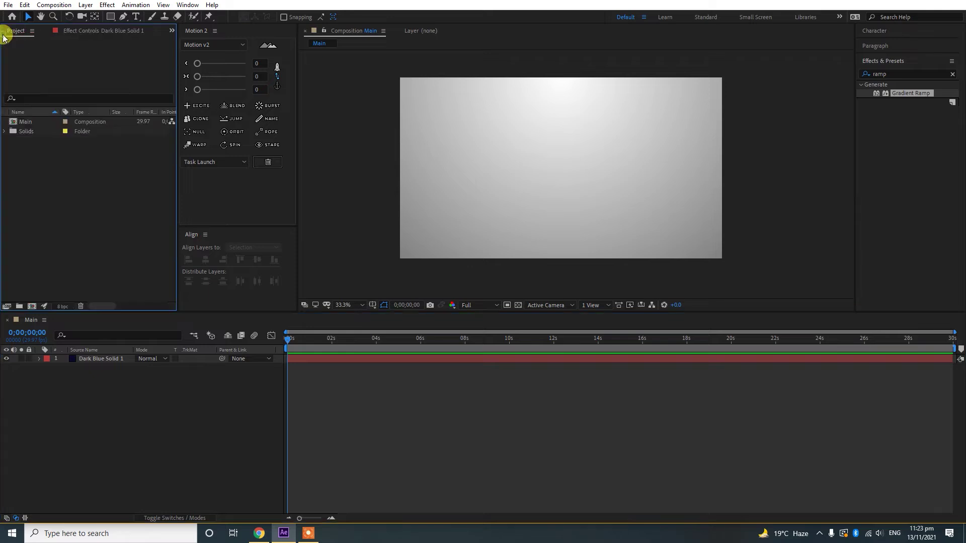
double_click(44, 146)
click(279, 101)
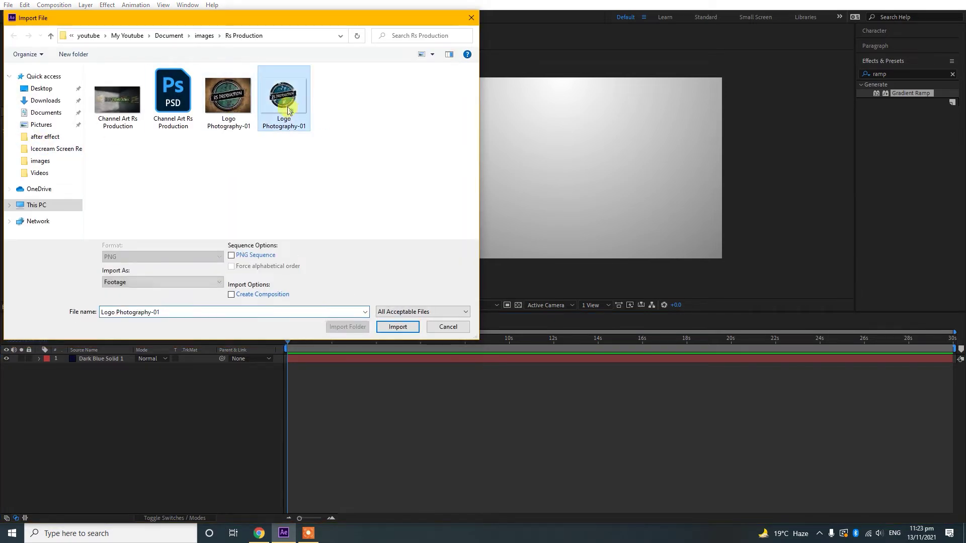
double_click(280, 106)
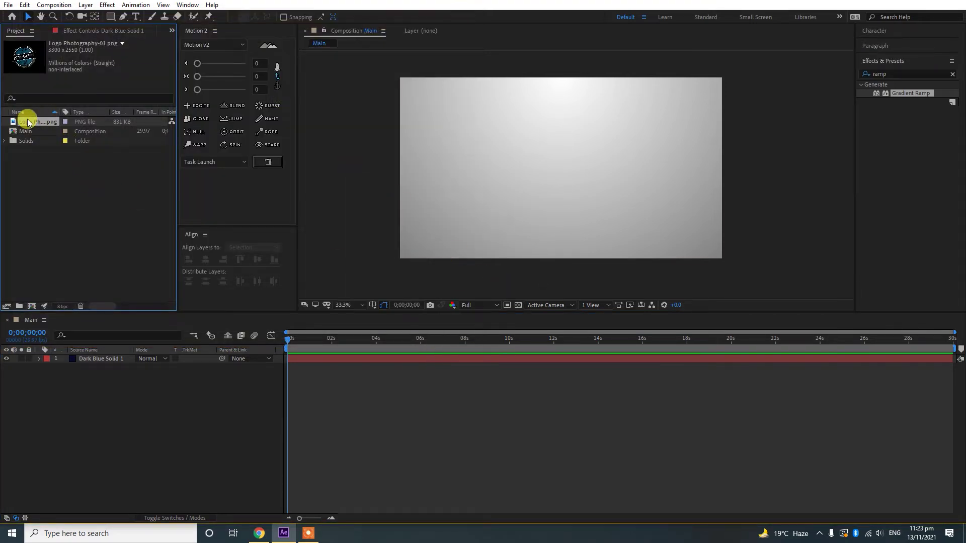
drag(11, 122, 101, 353)
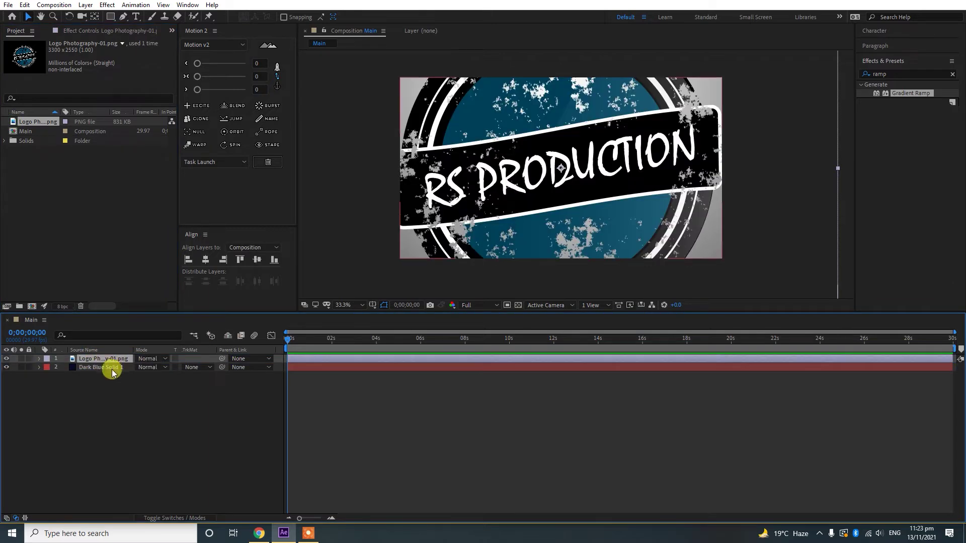
Scale the logo layer to 25% and move it up into the upper middle of the frame
key(s)
drag(154, 368, 113, 366)
drag(588, 185, 588, 161)
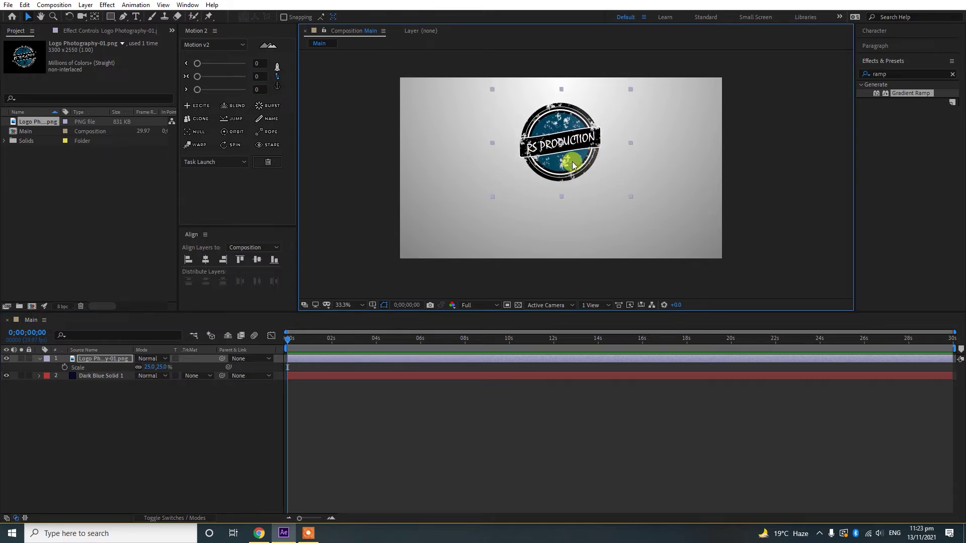
click(56, 371)
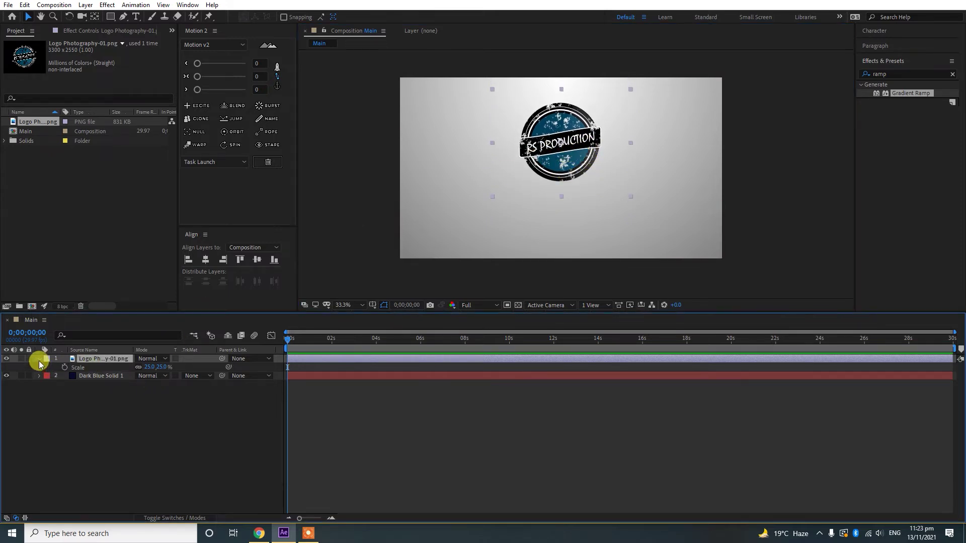
click(40, 360)
Duplicate the logo layer and rename the lower copy as Shadow
click(24, 5)
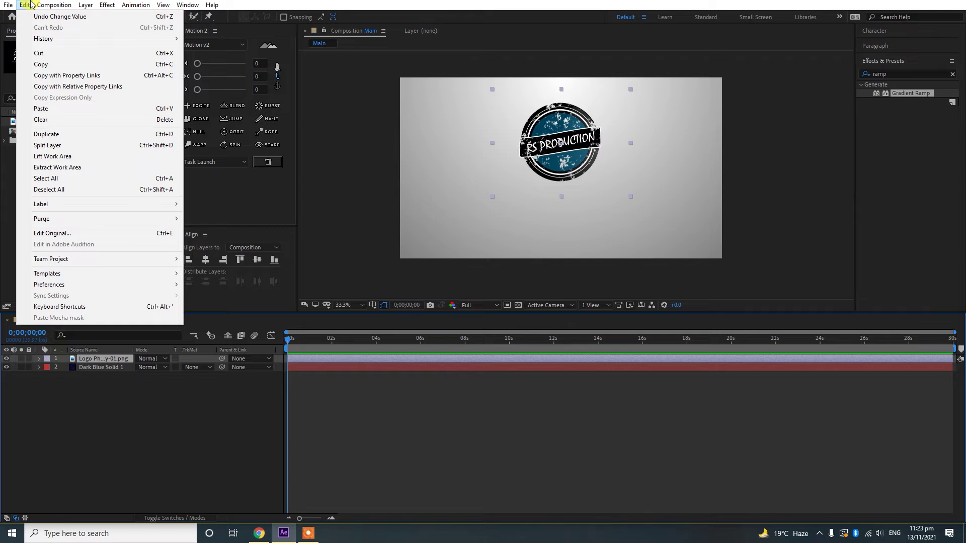
click(69, 135)
click(99, 368)
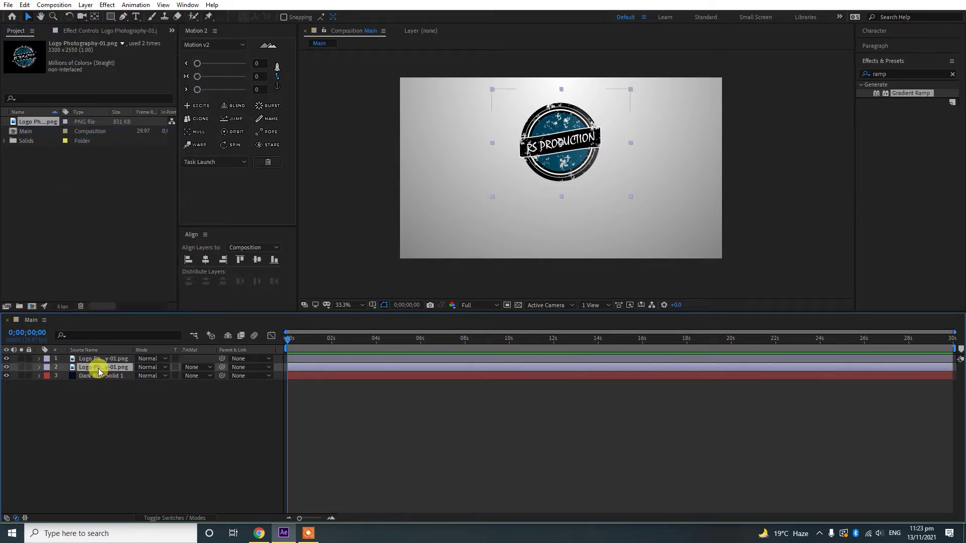
key(Return)
text(Shadow)
key(Return)
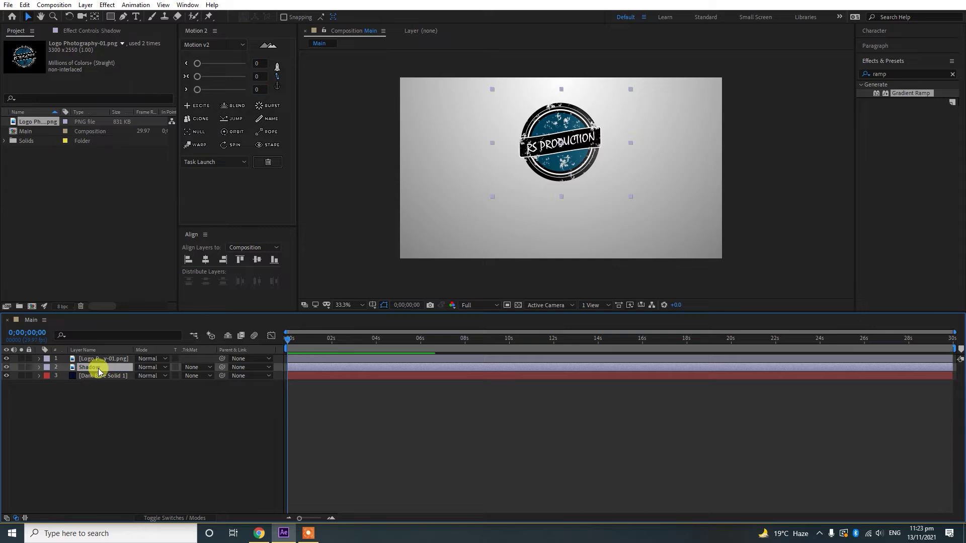
Make the Shadow layer 3D and lay it flat below the logo like a shadow on the floor
click(7, 519)
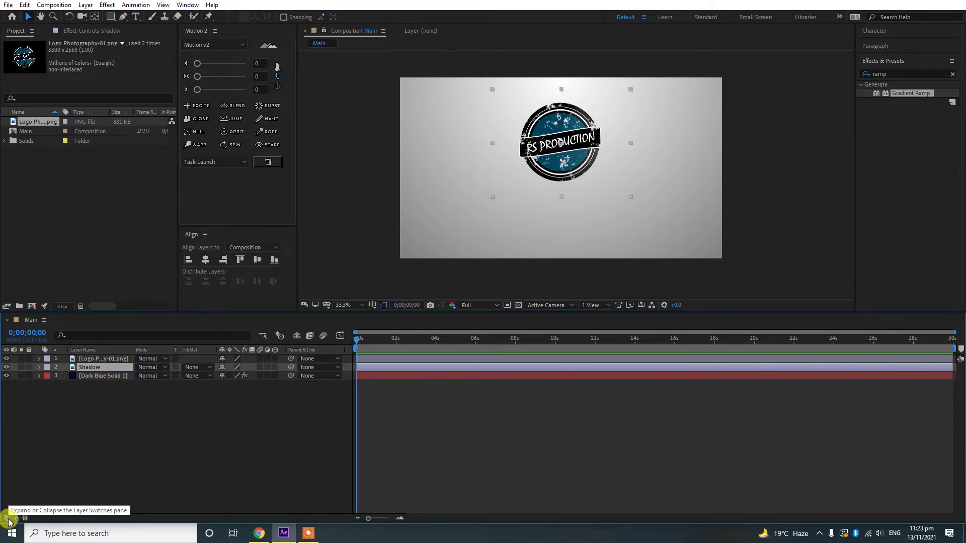
click(275, 367)
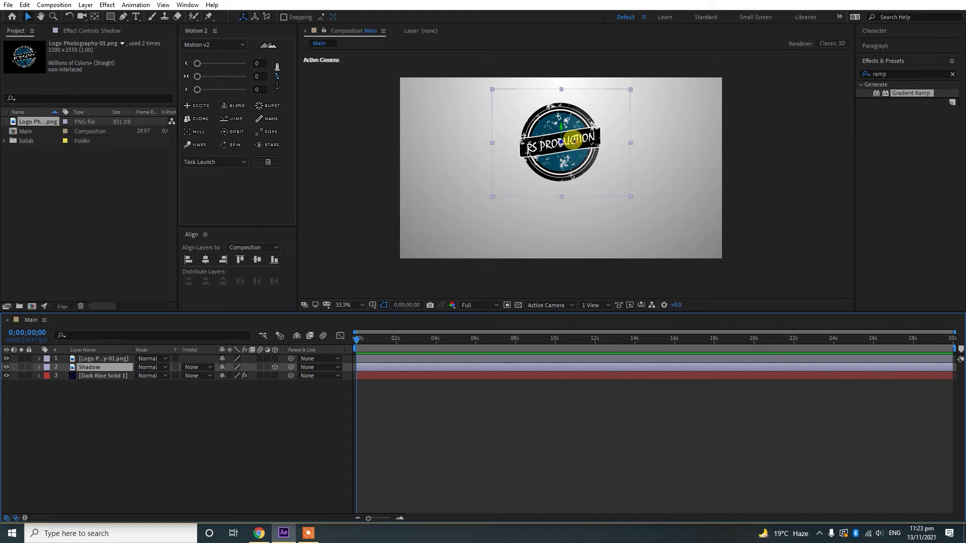
drag(575, 142, 547, 209)
key(v)
click(555, 217)
key(w)
Find the Fill effect and apply it to the Shadow layer
click(96, 367)
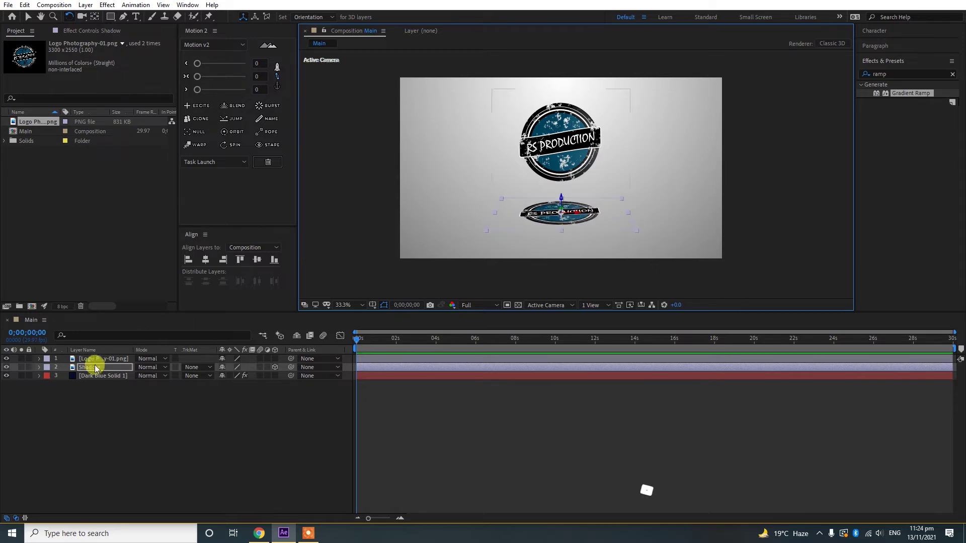
key(ctrl+space)
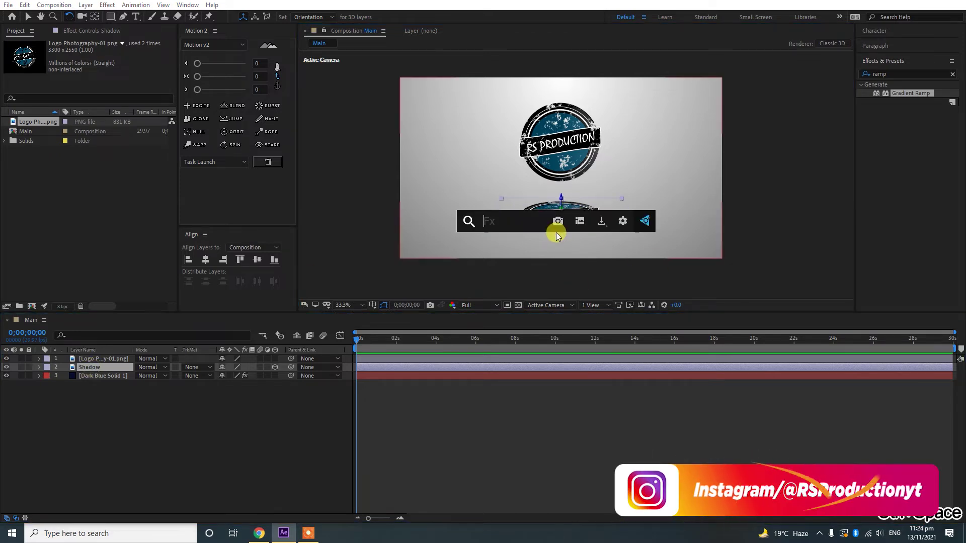
click(96, 375)
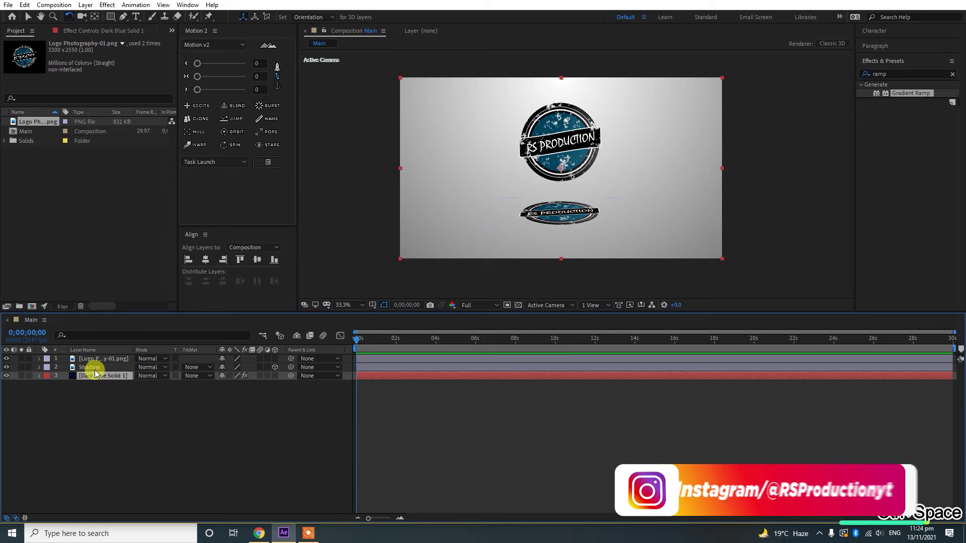
click(93, 367)
click(874, 74)
text(f)
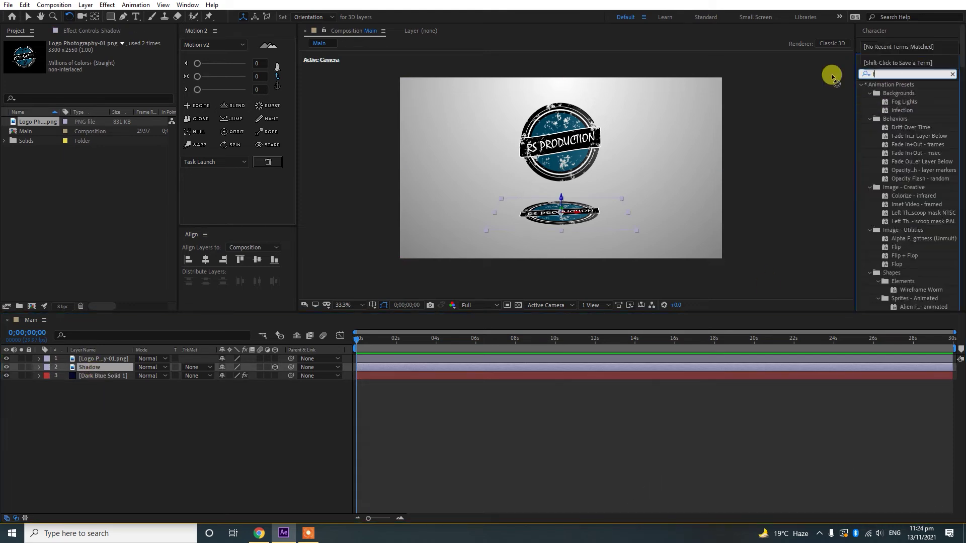
text(ill)
drag(889, 136, 90, 370)
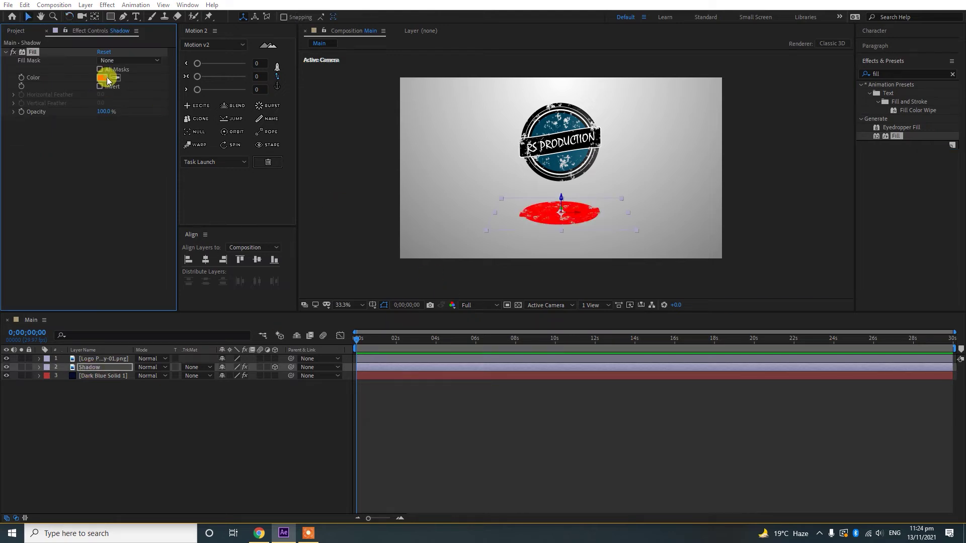
Set the Fill color of the Shadow layer to black
click(106, 77)
drag(275, 184, 179, 232)
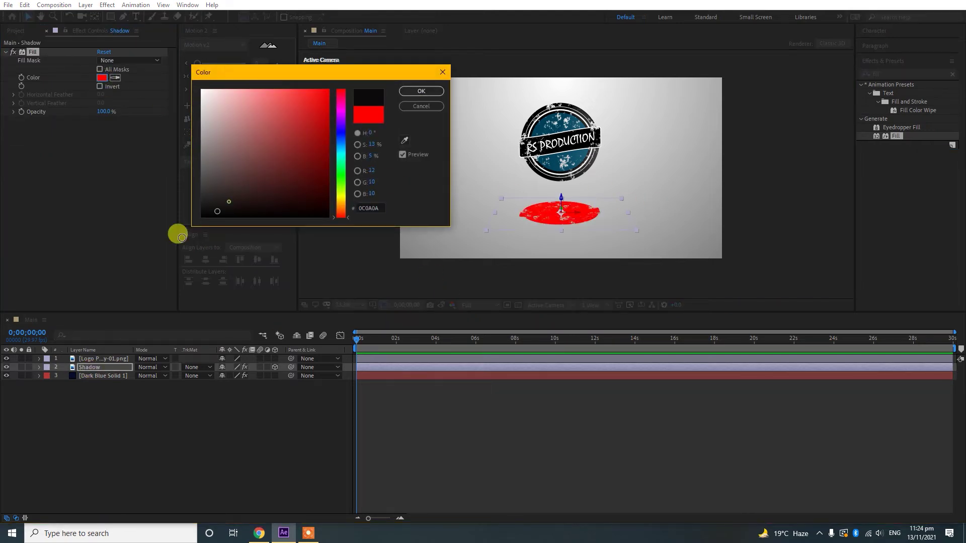
click(421, 92)
Apply the Gaussian Blur effect to the Shadow layer with a Blurriness of about 156.4
click(93, 368)
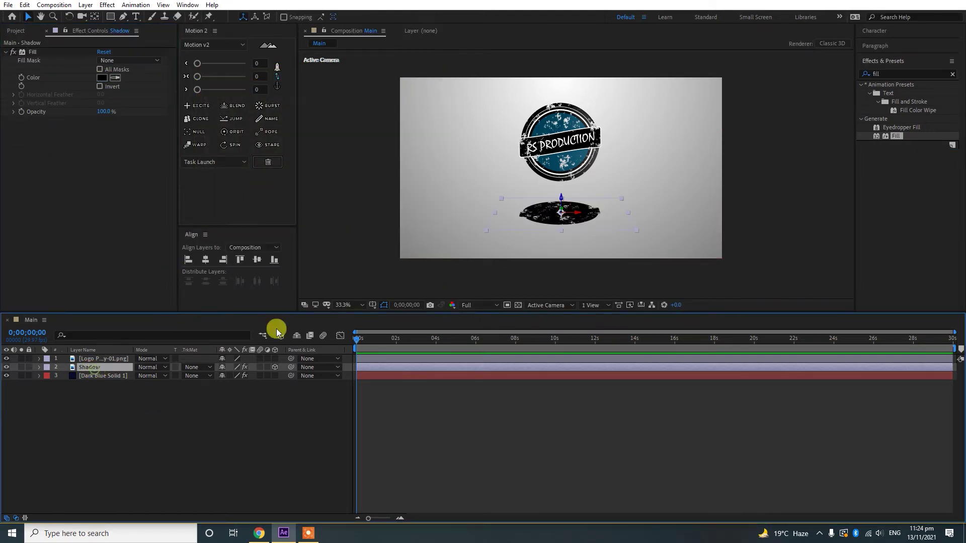
click(953, 75)
click(899, 74)
text(gas)
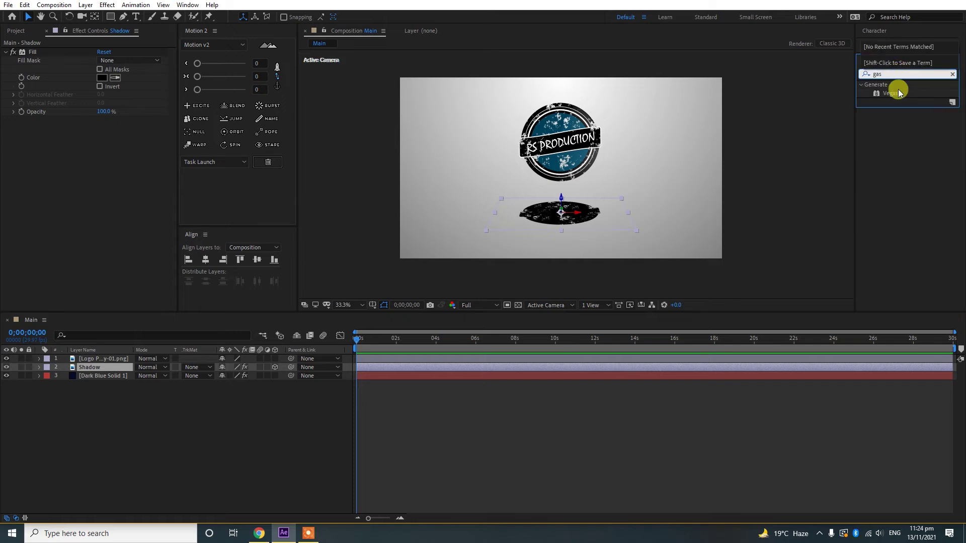
key(BackSpace)
text(uss)
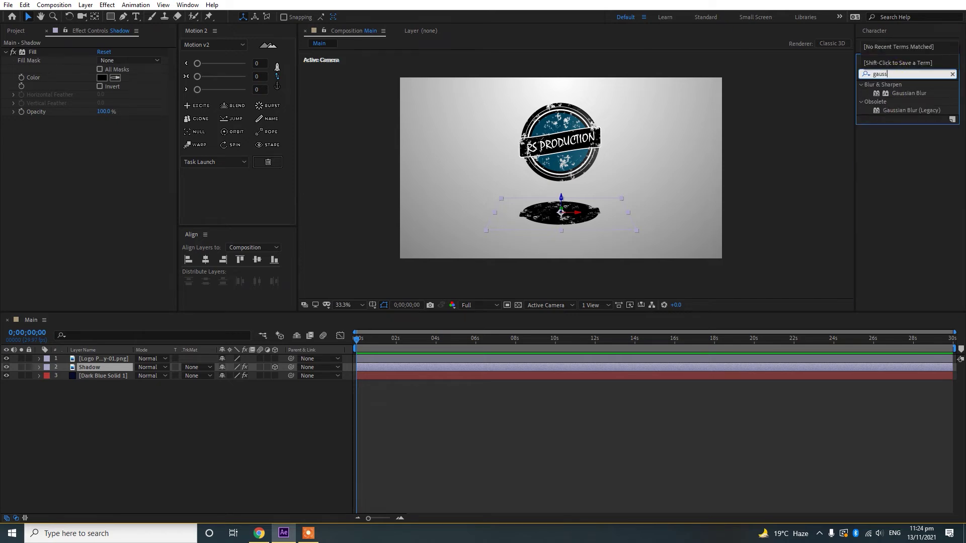
click(909, 94)
drag(910, 96, 104, 370)
click(105, 370)
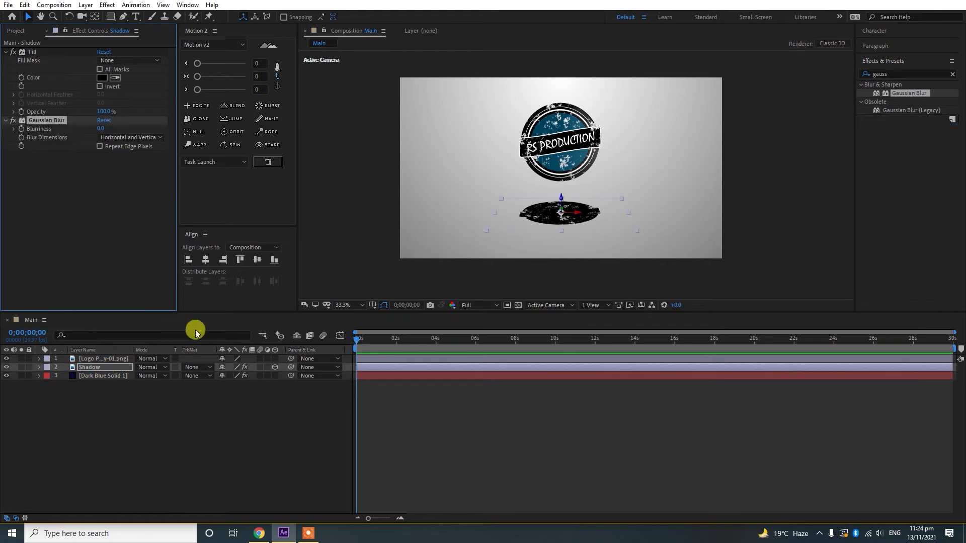
drag(107, 129, 255, 129)
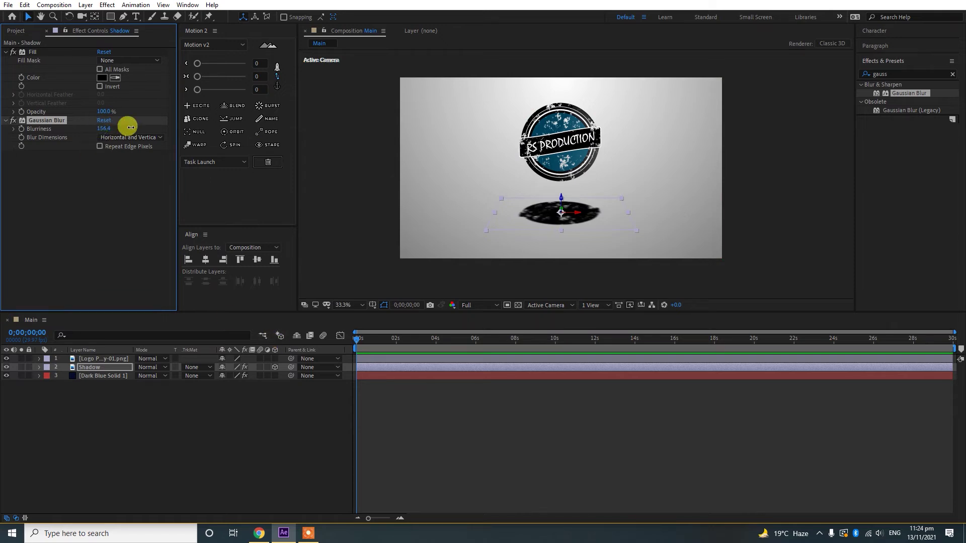
Set the Shadow layer's opacity to 50%
click(90, 368)
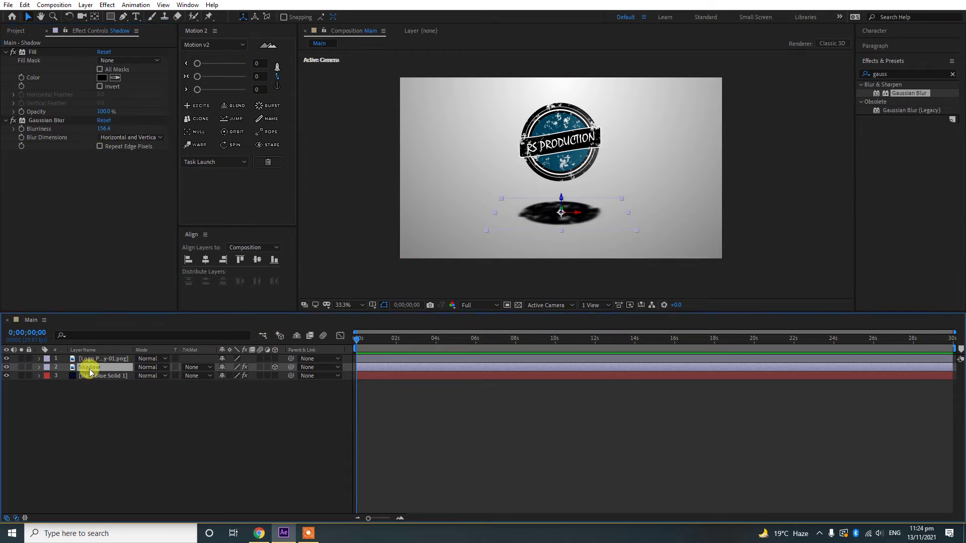
key(t)
click(227, 384)
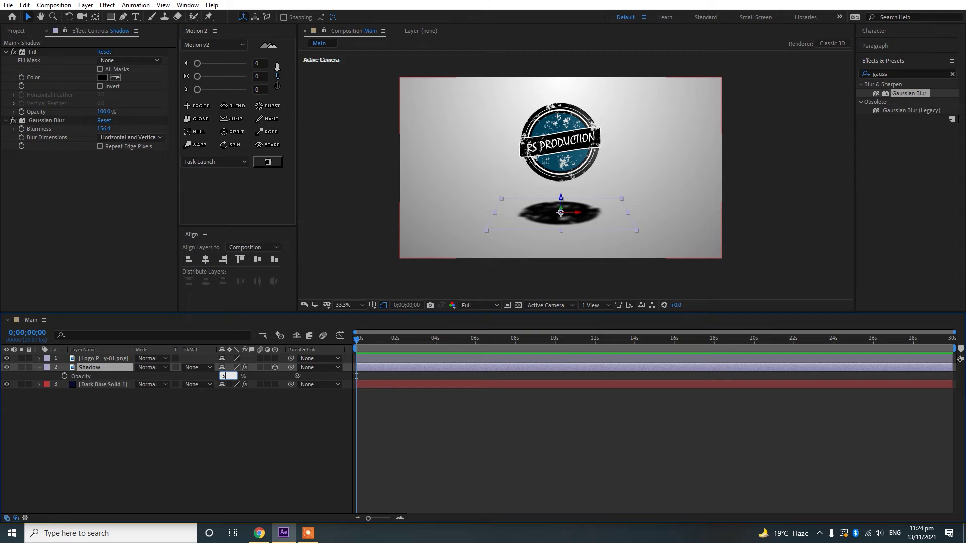
key(Return)
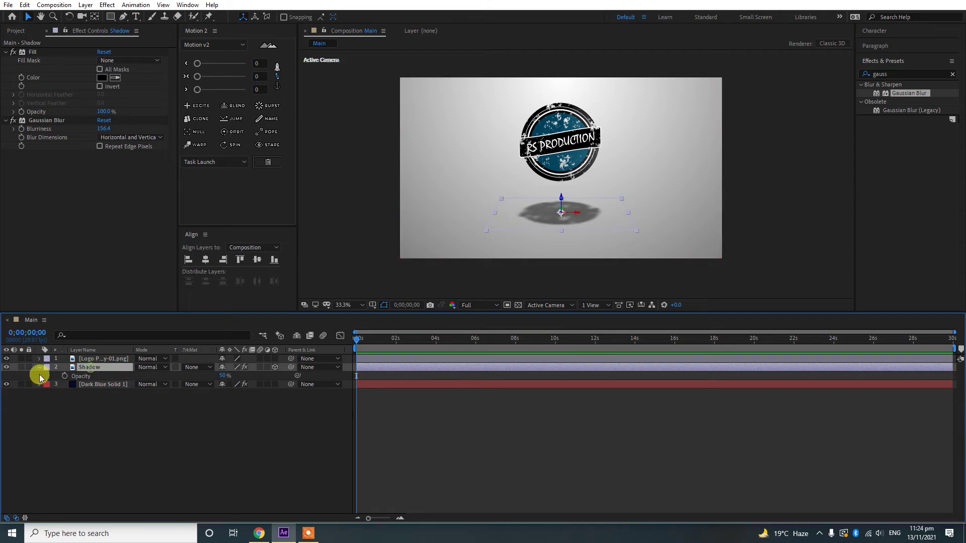
click(40, 368)
Set the Shadow layer's Gaussian Blur Blurriness to 350 and its opacity to 70%
drag(103, 130, 224, 132)
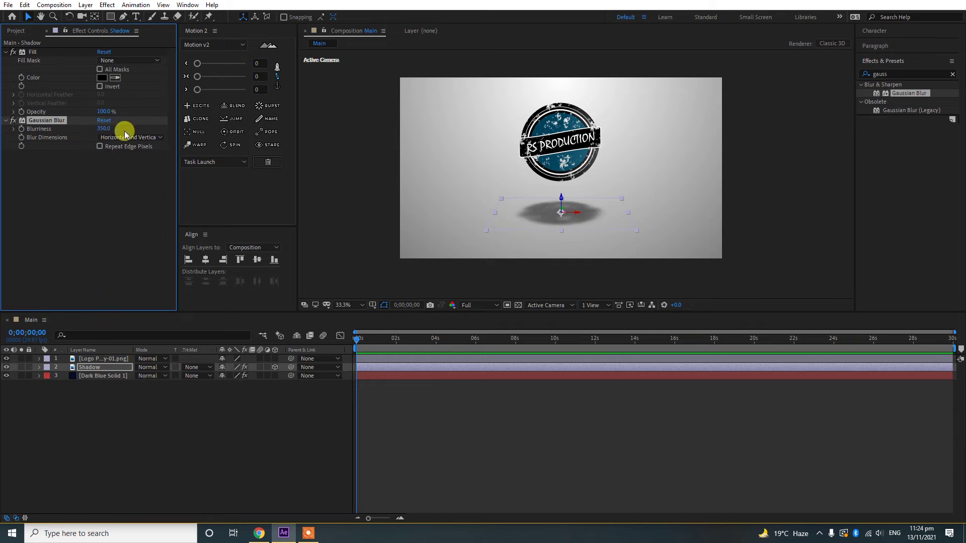
click(86, 367)
key(t)
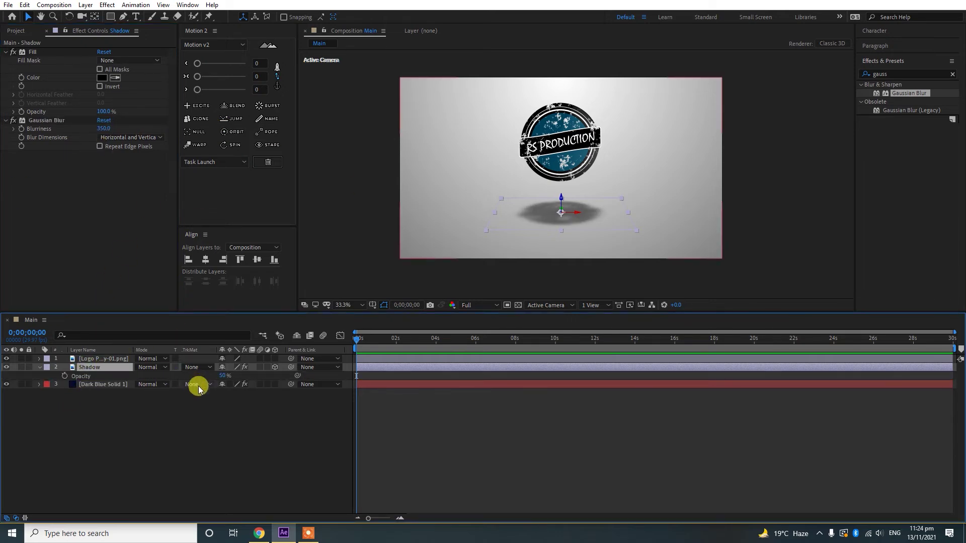
text(70)
key(Return)
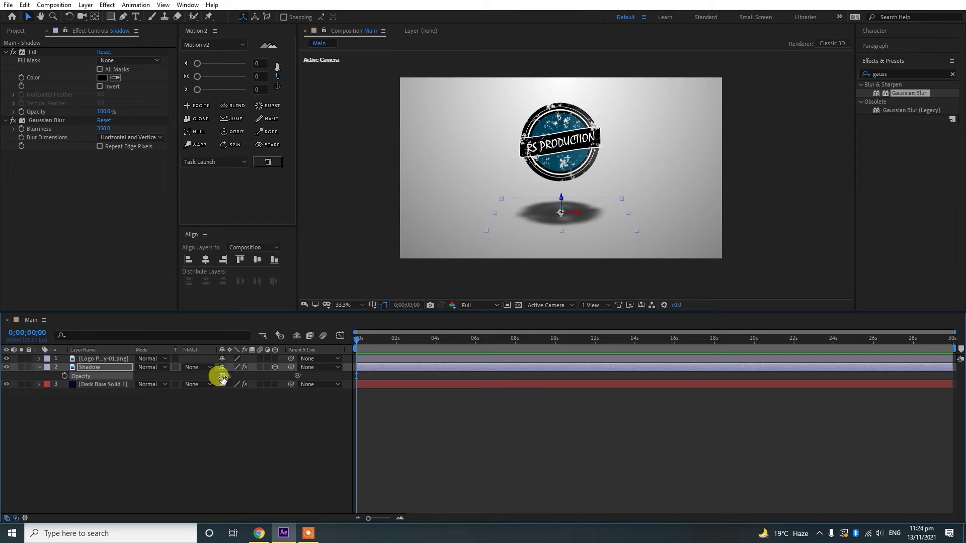
Tilt the Shadow layer flatter against the floor and duplicate its Gaussian Blur effect twice
drag(577, 212, 577, 210)
click(108, 369)
click(31, 130)
click(45, 120)
key(ctrl+d)
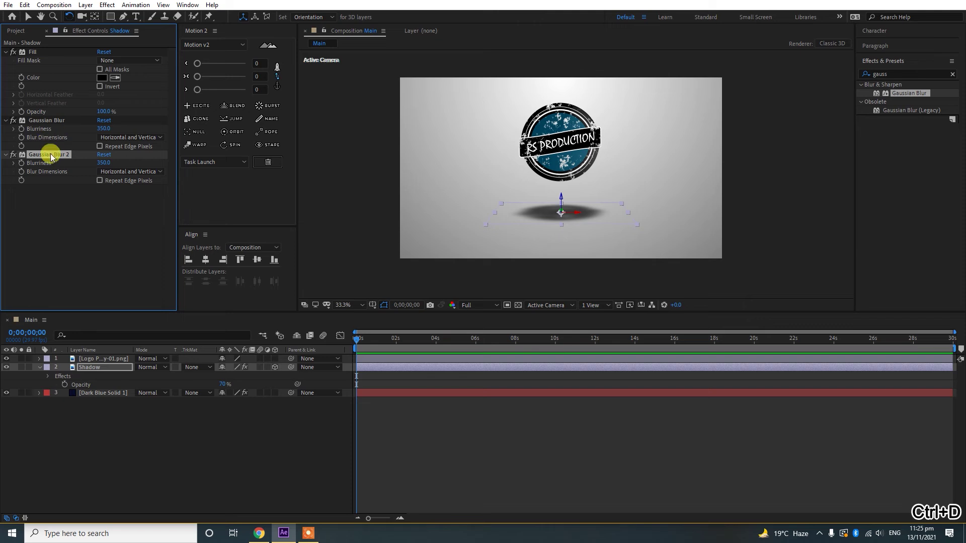
key(ctrl+d)
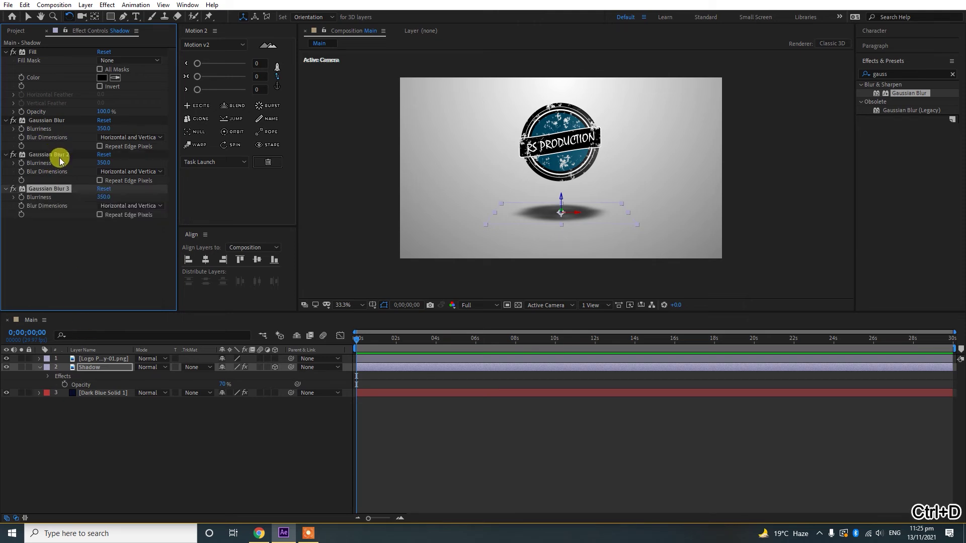
Set the Shadow layer's X orientation to 283°
click(83, 383)
key(s)
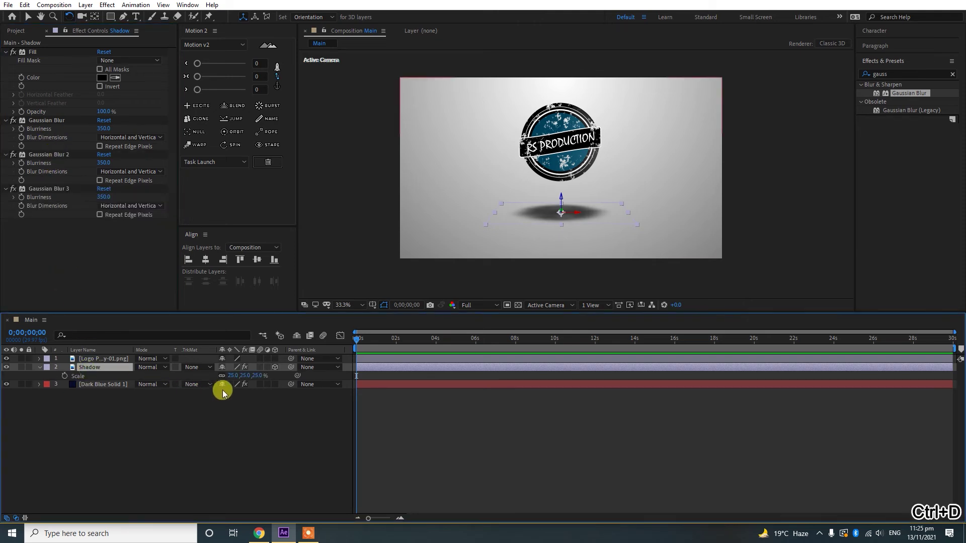
drag(245, 379, 224, 375)
key(r)
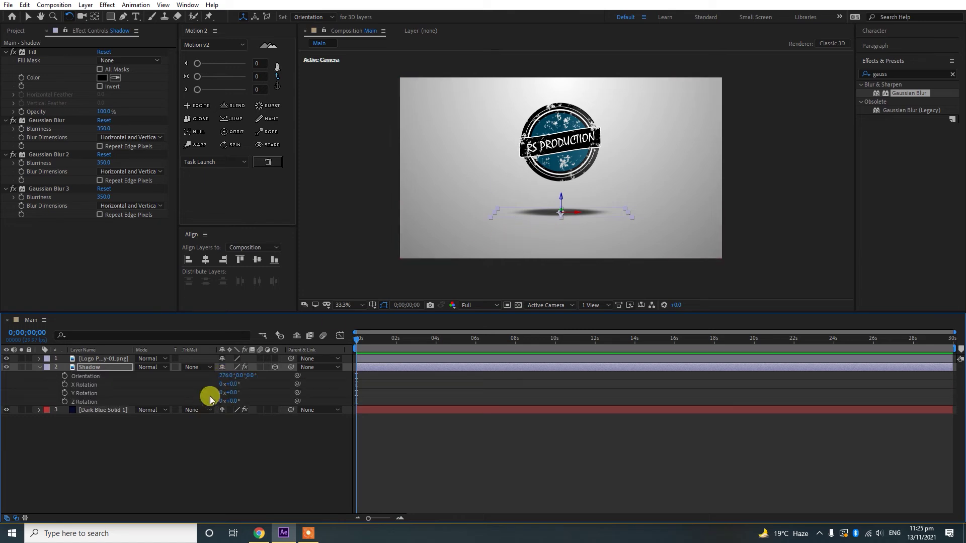
drag(225, 375, 228, 376)
Move the logo and Shadow layers together slightly down in the composition and collapse the Shadow layer's properties
shift+click(95, 358)
key(v)
mouse_move(539, 147)
mouse_down()
mouse_move(539, 156)
mouse_move(546, 152)
mouse_up()
click(71, 373)
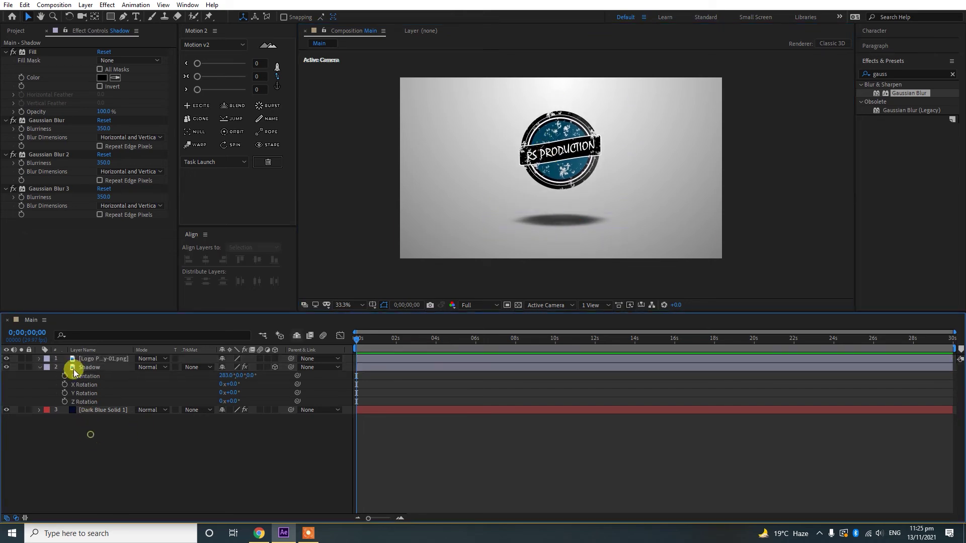
click(82, 367)
click(39, 367)
Duplicate the Dark Blue Solid 1 gradient background and move the copy straight down so its upper edge forms a floor line below the logo
click(101, 375)
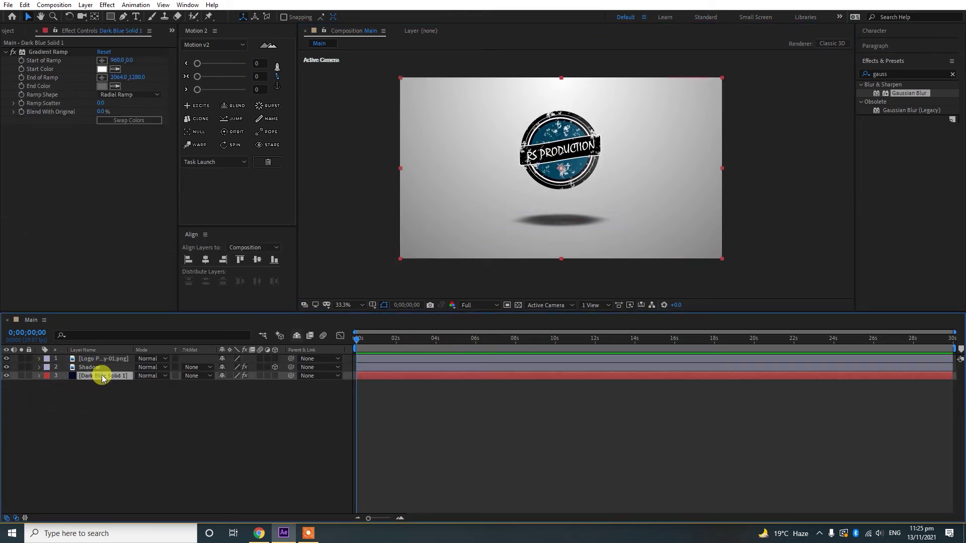
key(ctrl+d)
drag(507, 180, 503, 297)
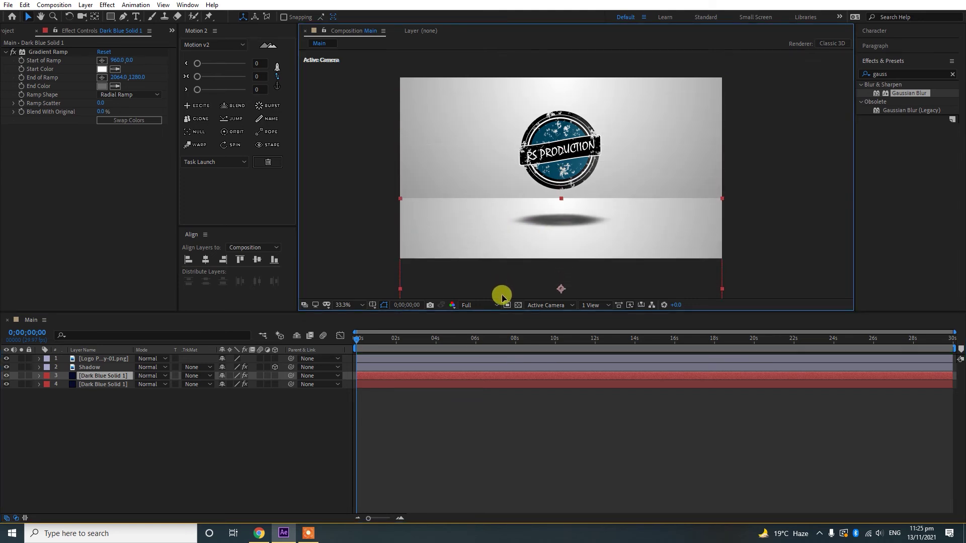
Swap the Gradient Ramp colors of the floor solid and set its ramp shape to Linear Ramp
click(114, 121)
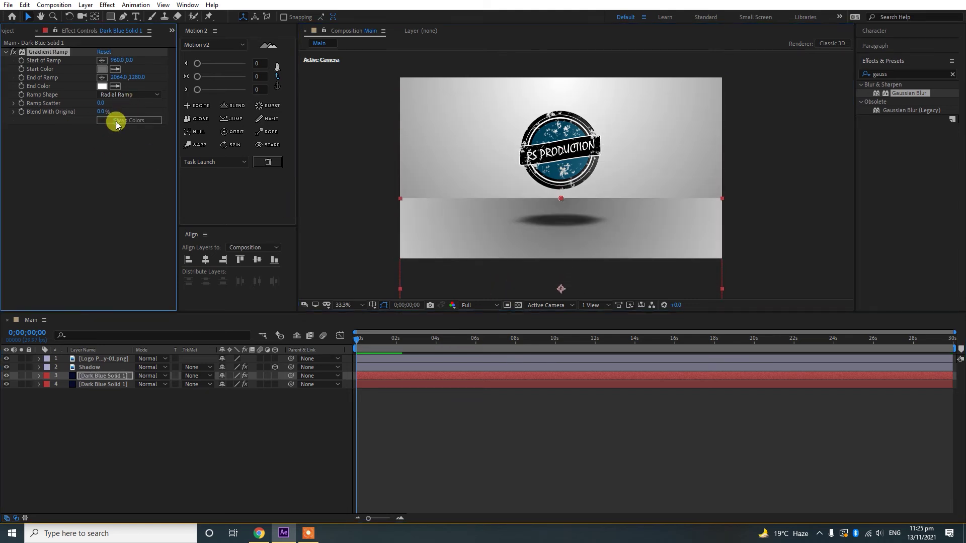
click(115, 93)
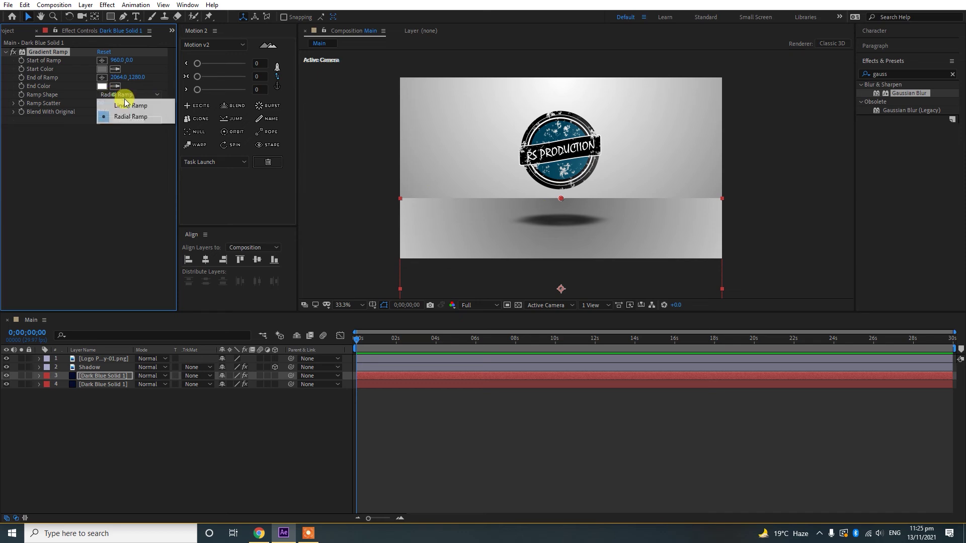
click(133, 102)
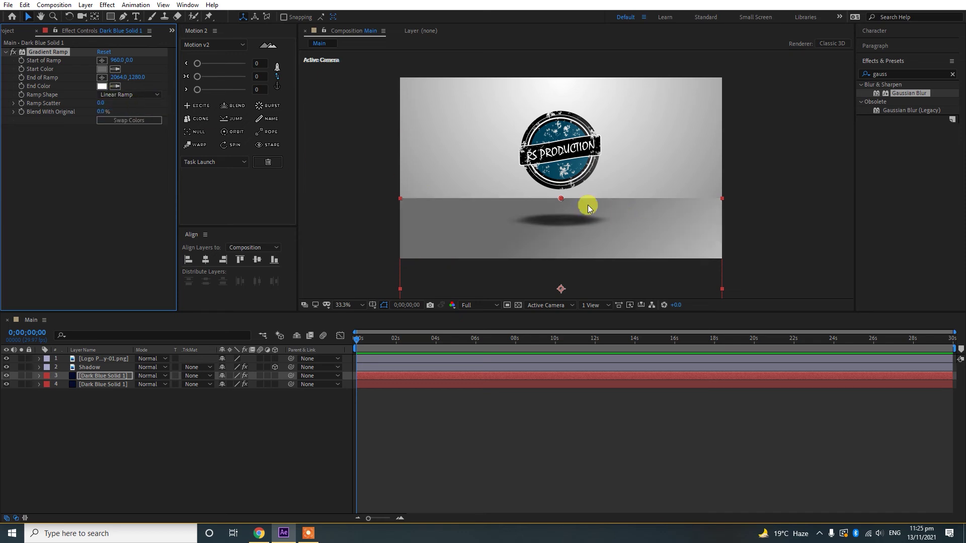
Lower the floor solid slightly and nudge the logo layer down a little above the shadow
drag(674, 219, 677, 226)
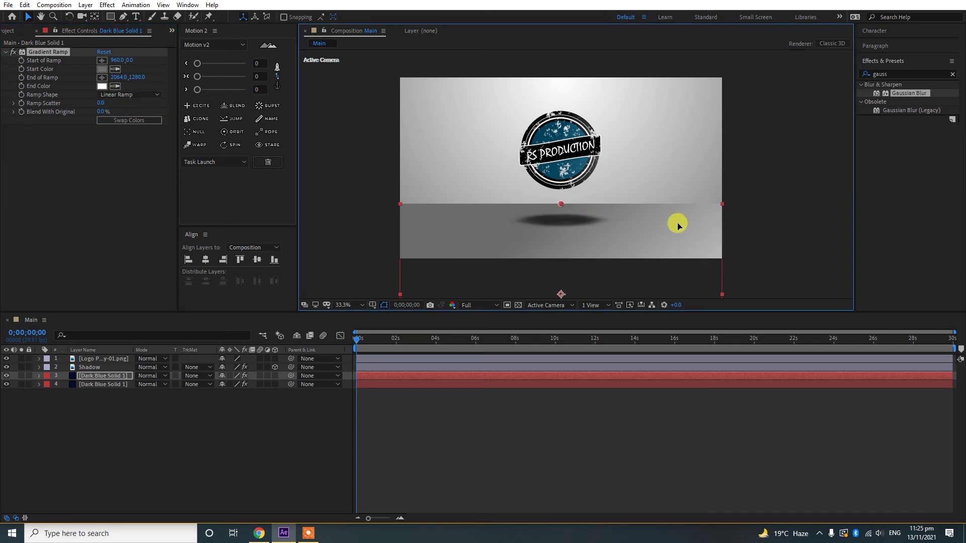
click(91, 359)
drag(568, 158, 569, 159)
click(450, 461)
click(563, 175)
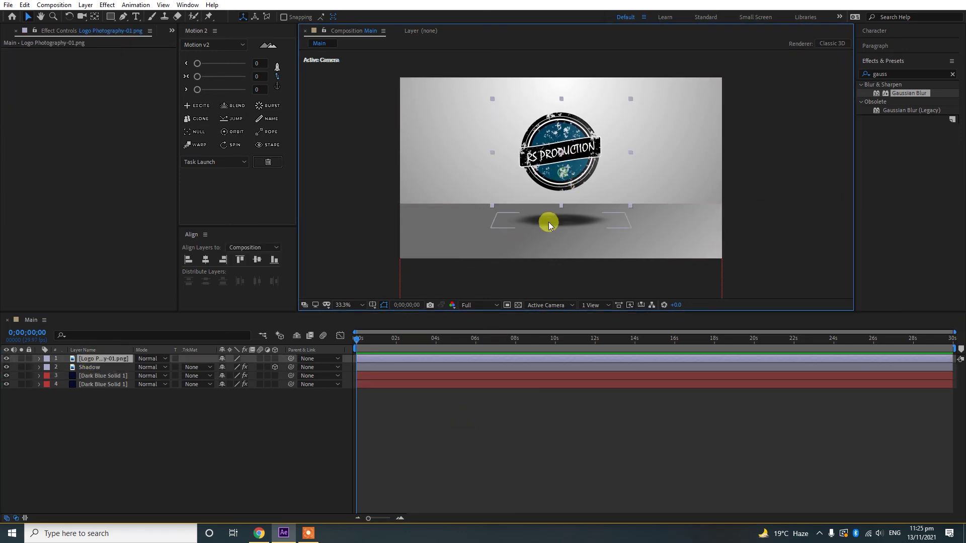
Parent the Shadow layer to the logo layer
click(85, 370)
click(110, 360)
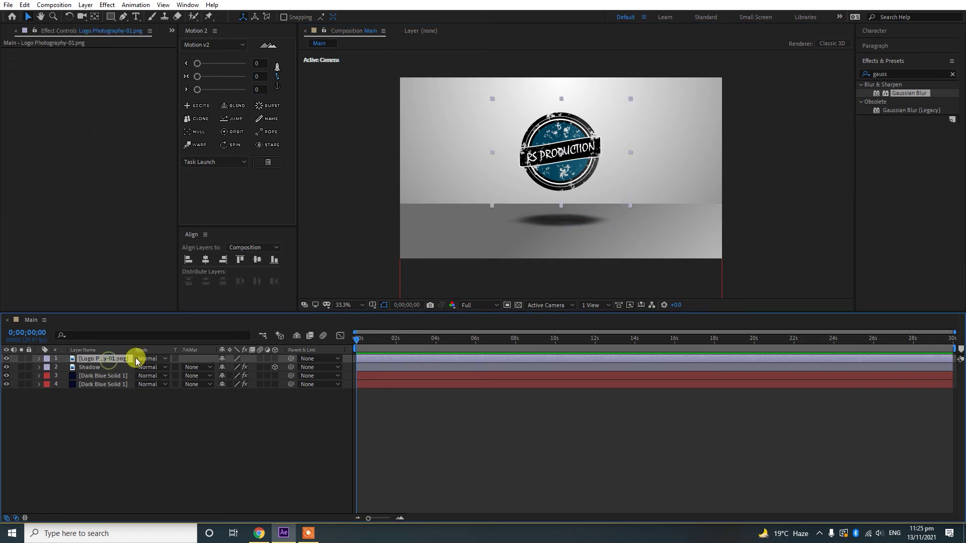
click(113, 368)
drag(291, 370, 100, 360)
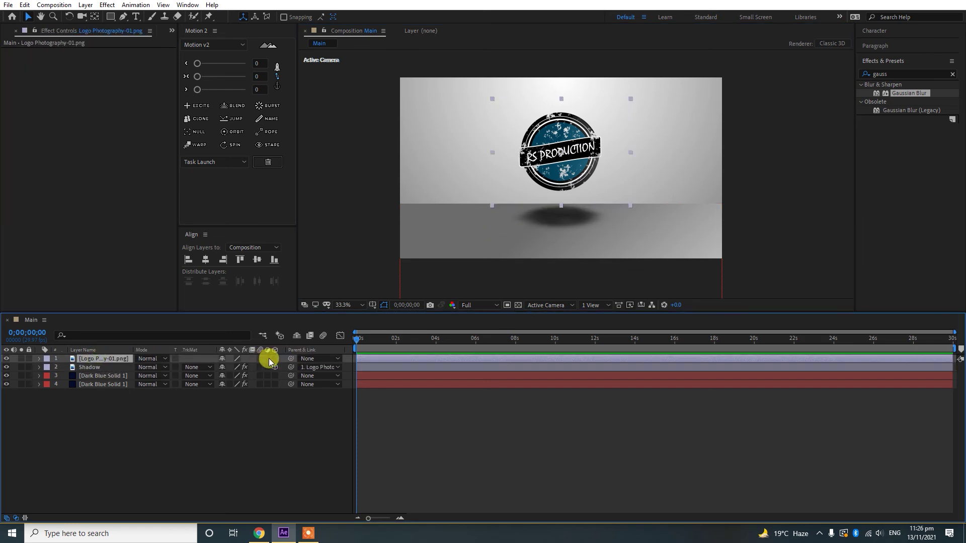
Make the logo a 3D layer and rotate it to X 4° and Y -10°, with a slight Z rotation
click(275, 359)
key(r)
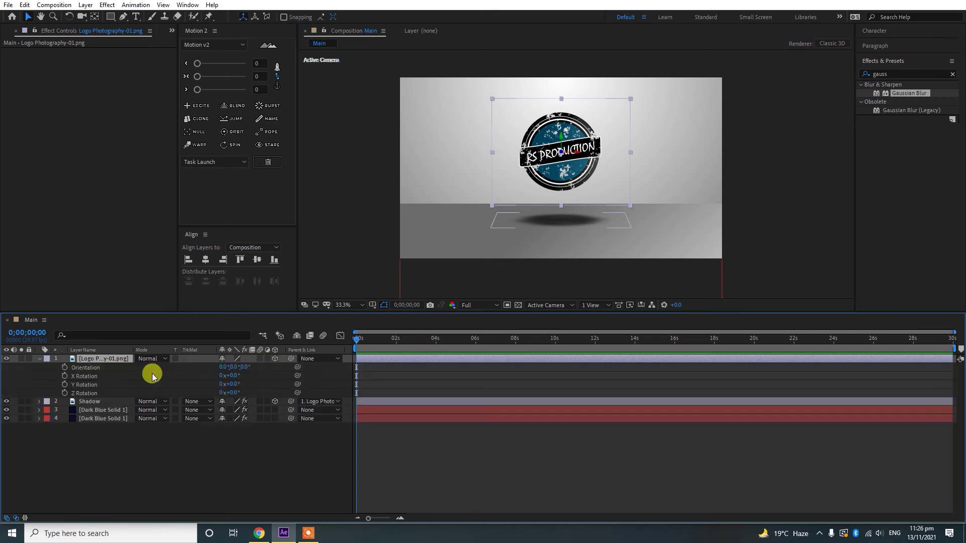
mouse_move(235, 384)
mouse_down()
mouse_move(255, 384)
mouse_move(195, 382)
mouse_move(254, 379)
mouse_move(225, 384)
mouse_move(222, 376)
mouse_move(237, 390)
mouse_up()
click(399, 447)
click(235, 393)
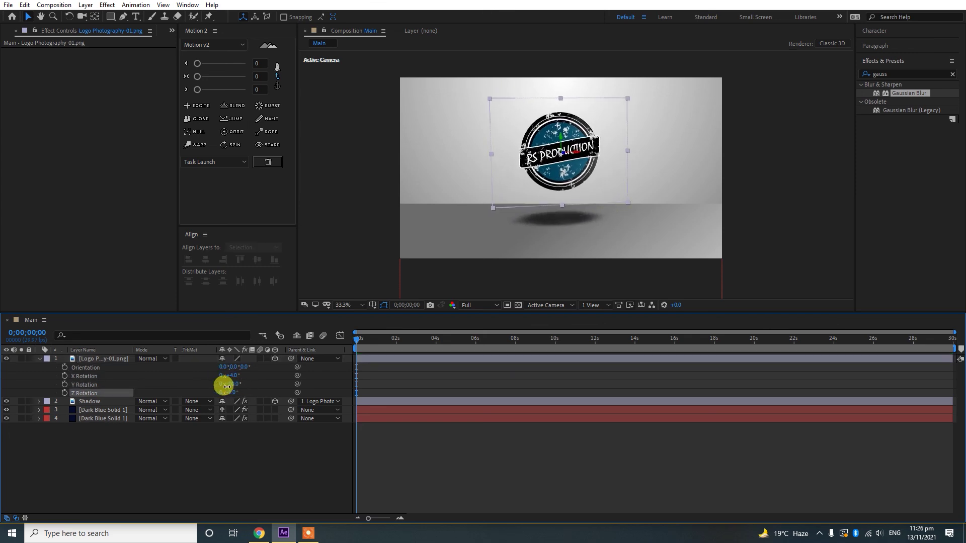
click(391, 447)
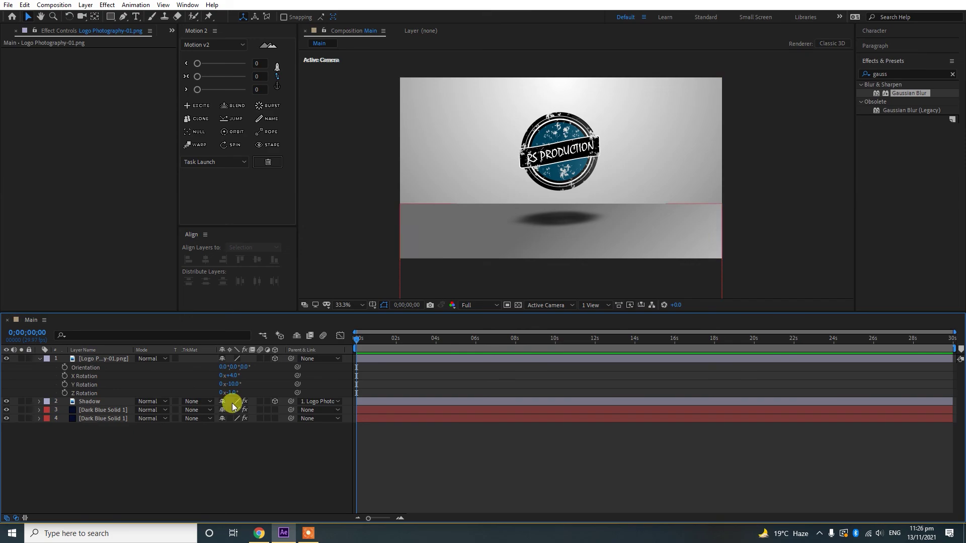